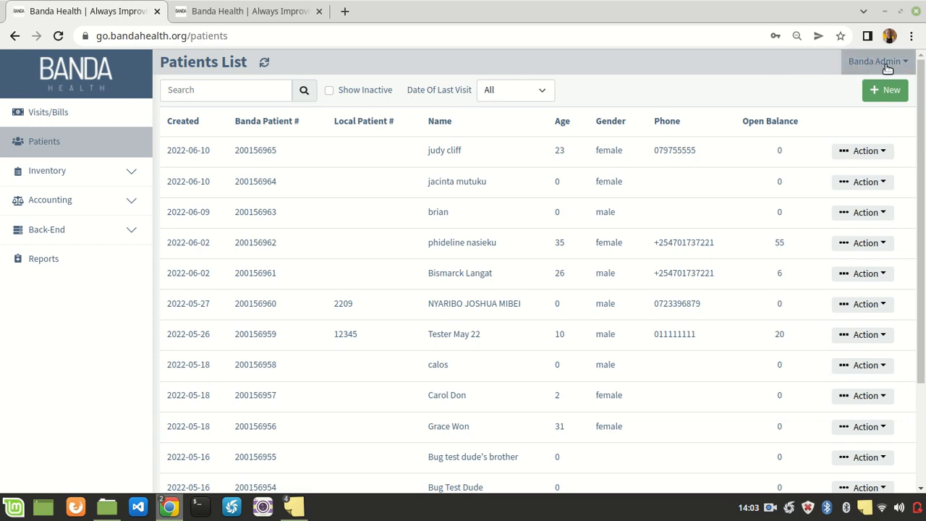
Open user management and deactivate the Banda User account with the Banda Health Cashier role, dismissing the notification.
{"action": "left_click", "coordinate": [908, 67]}
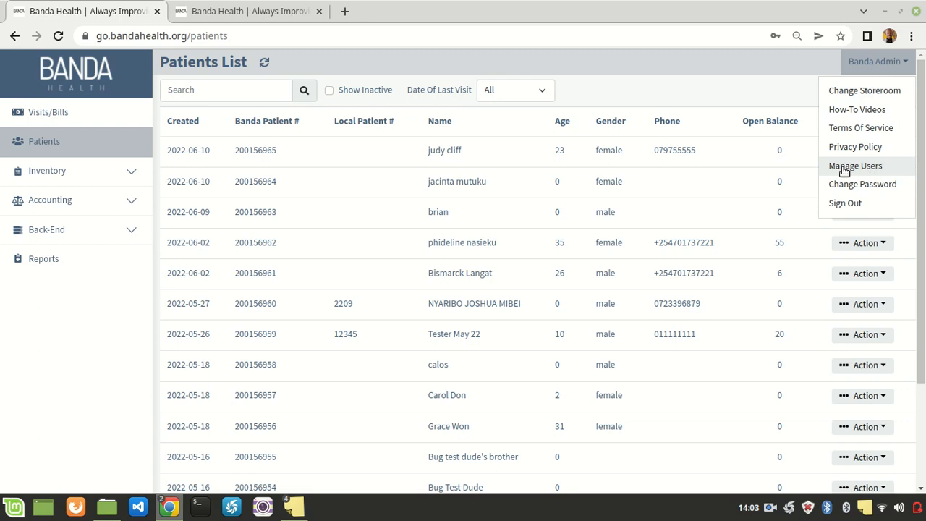
{"action": "left_click", "coordinate": [865, 175]}
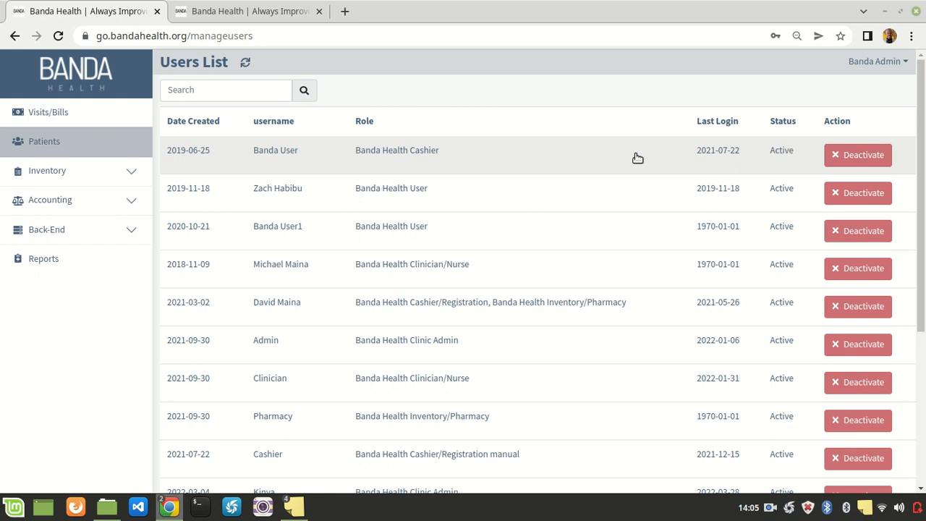
{"action": "left_click", "coordinate": [866, 158]}
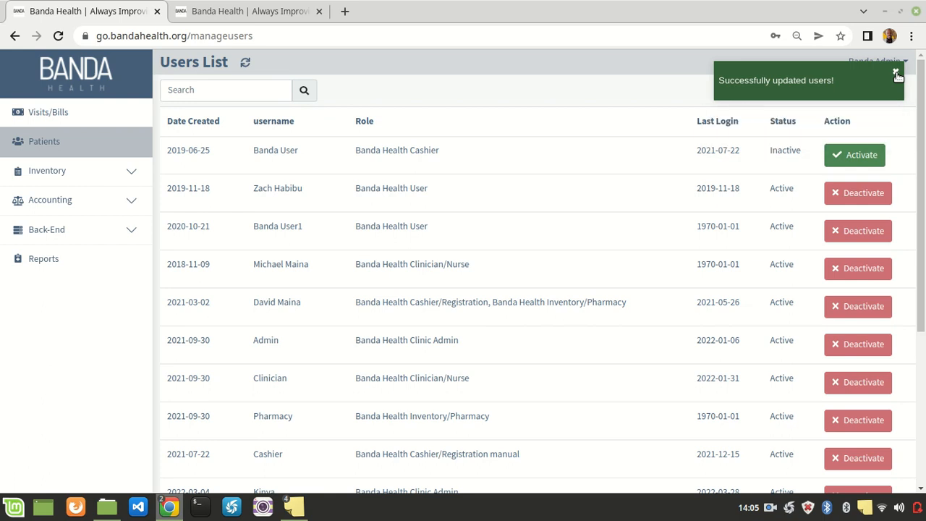
{"action": "left_click", "coordinate": [897, 76]}
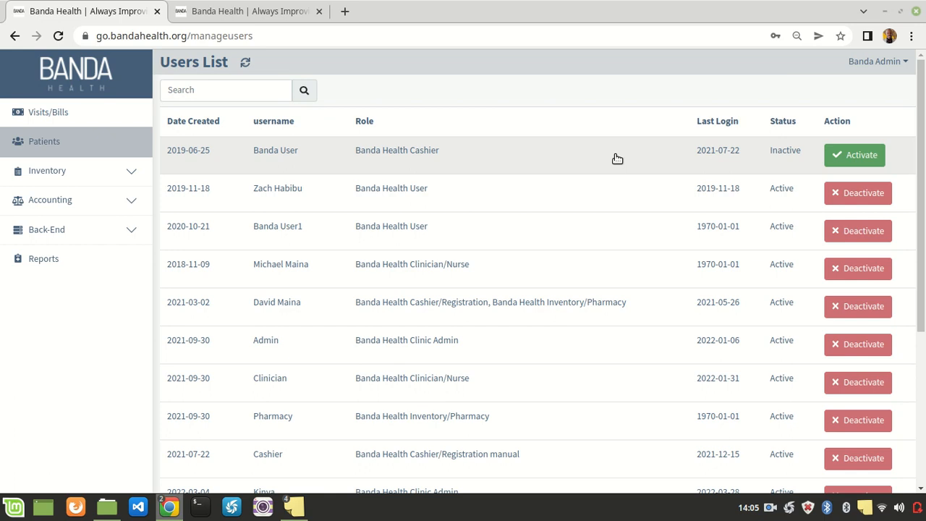
Switch to the sign-in page in the other browser tab and change the username to Banda User.
{"action": "left_click", "coordinate": [261, 16]}
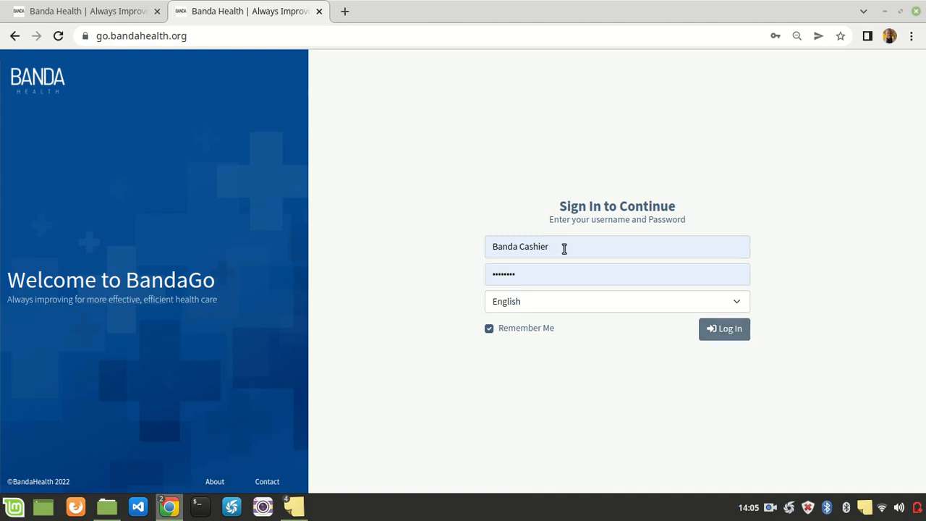
{"action": "left_click", "coordinate": [67, 9]}
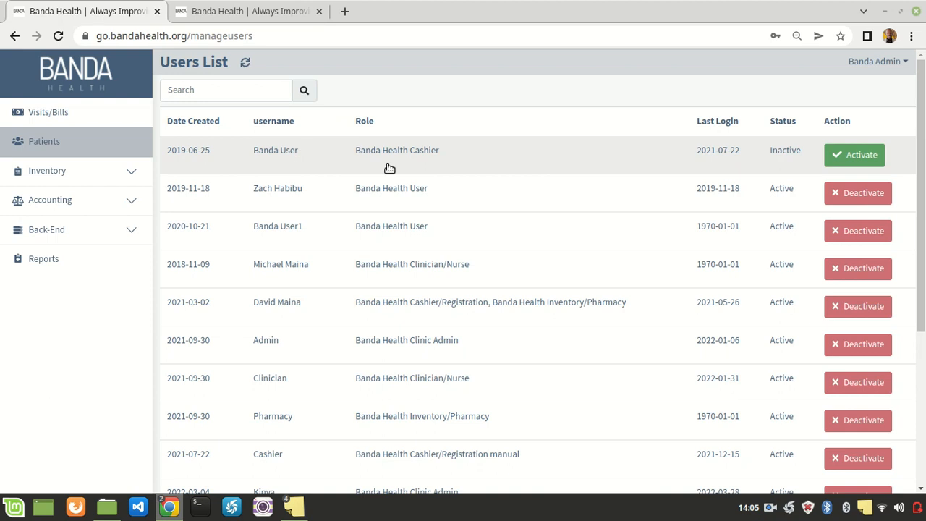
{"action": "left_click", "coordinate": [271, 16]}
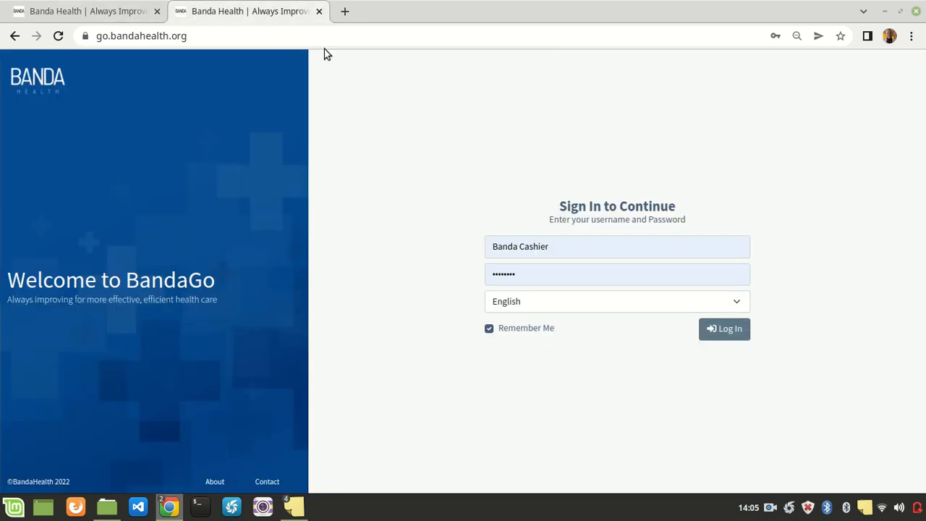
{"action": "left_click", "coordinate": [569, 244]}
{"action": "key", "text": "BackSpace"}
{"action": "key", "text": "BackSpace"}
{"action": "key", "text": "BackSpace"}
{"action": "key", "text": "BackSpace"}
{"action": "key", "text": "BackSpace"}
{"action": "key", "text": "BackSpace"}
{"action": "key", "text": "BackSpace"}
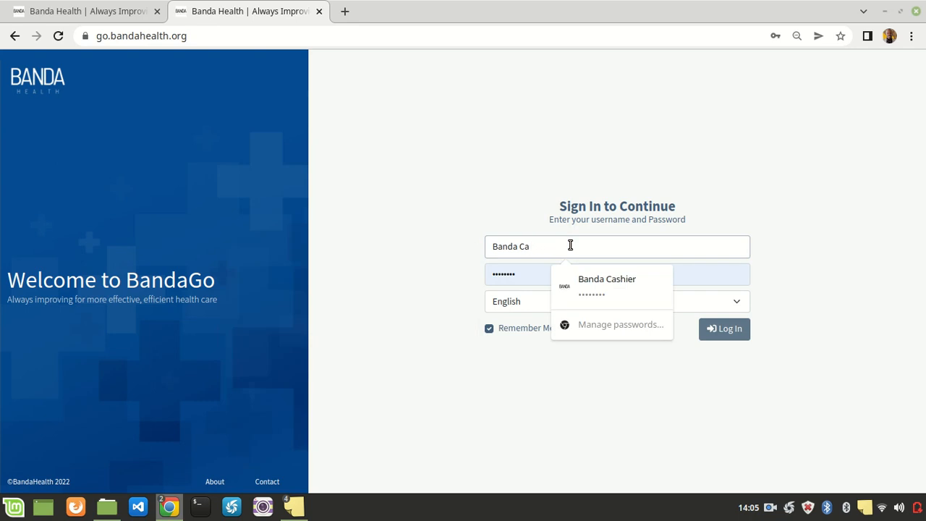
{"action": "type", "text": "u"}
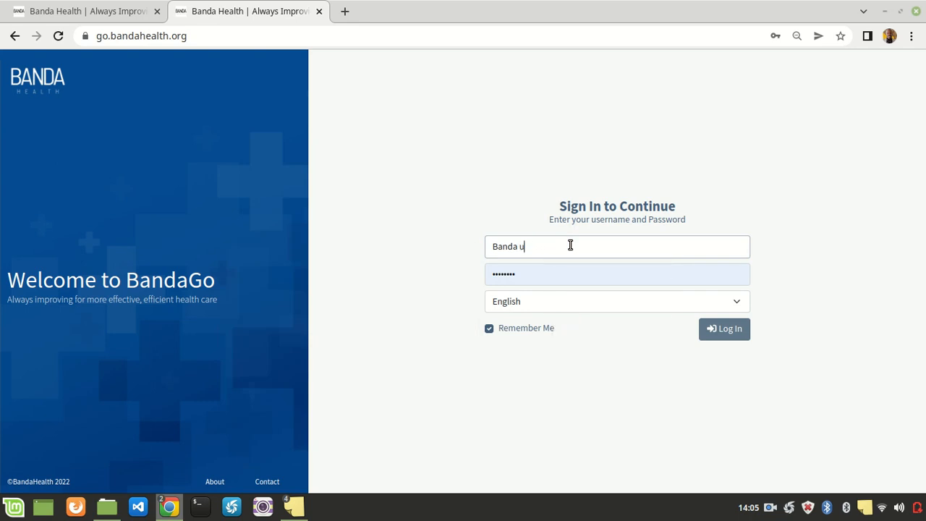
{"action": "key", "text": "BackSpace"}
{"action": "key", "text": "BackSpace"}
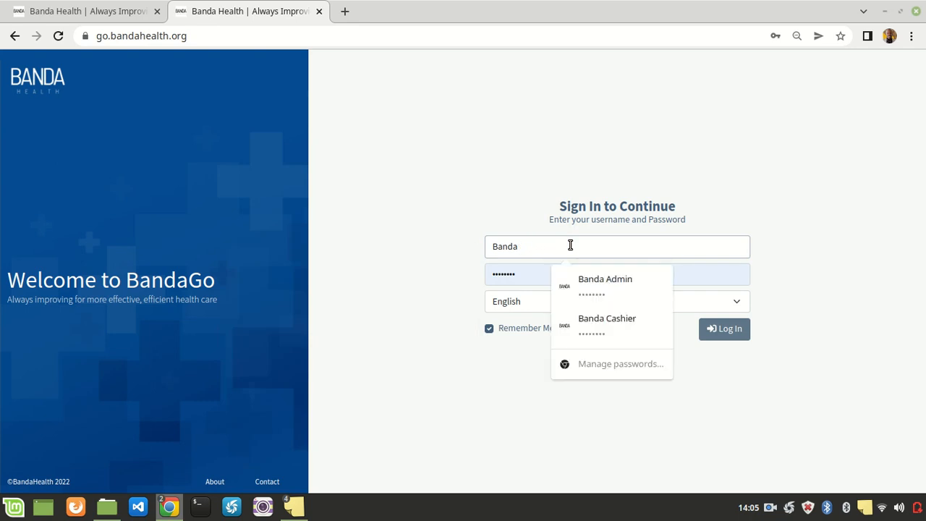
{"action": "type", "text": "U"}
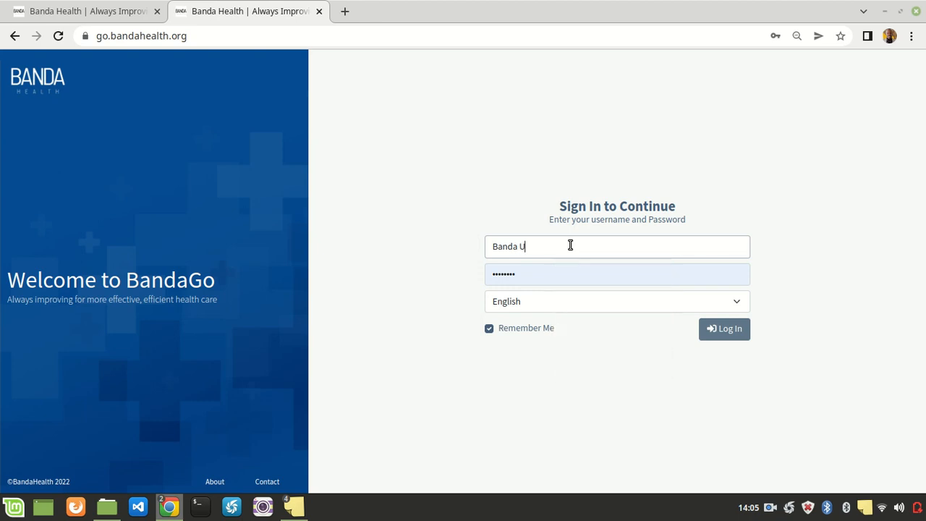
{"action": "type", "text": "ser"}
Replace the saved password with the account password and try to log in as the deactivated user.
{"action": "left_click", "coordinate": [547, 271]}
{"action": "key", "text": "BackSpace"}
{"action": "key", "text": "BackSpace"}
{"action": "key", "text": "BackSpace"}
{"action": "key", "text": "BackSpace"}
{"action": "key", "text": "BackSpace"}
{"action": "key", "text": "BackSpace"}
{"action": "key", "text": "BackSpace"}
{"action": "key", "text": "BackSpace"}
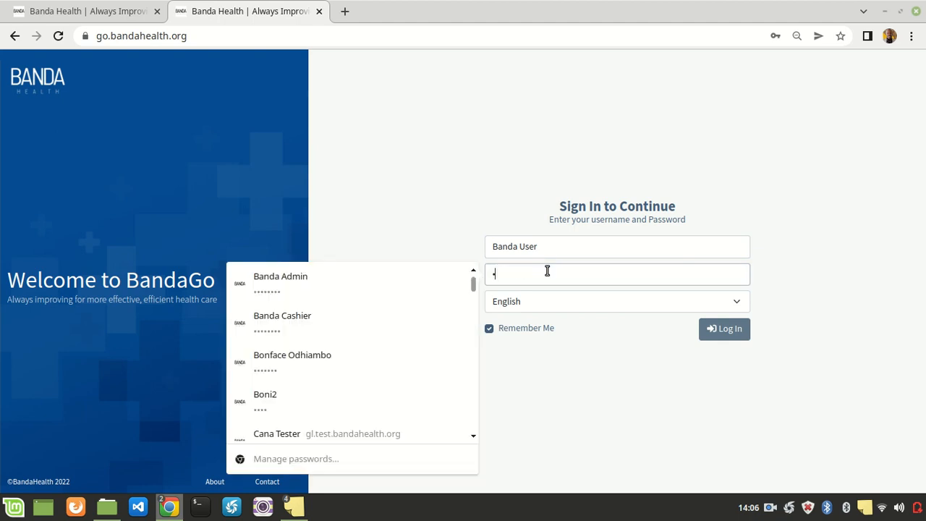
{"action": "type", "text": "•••••"}
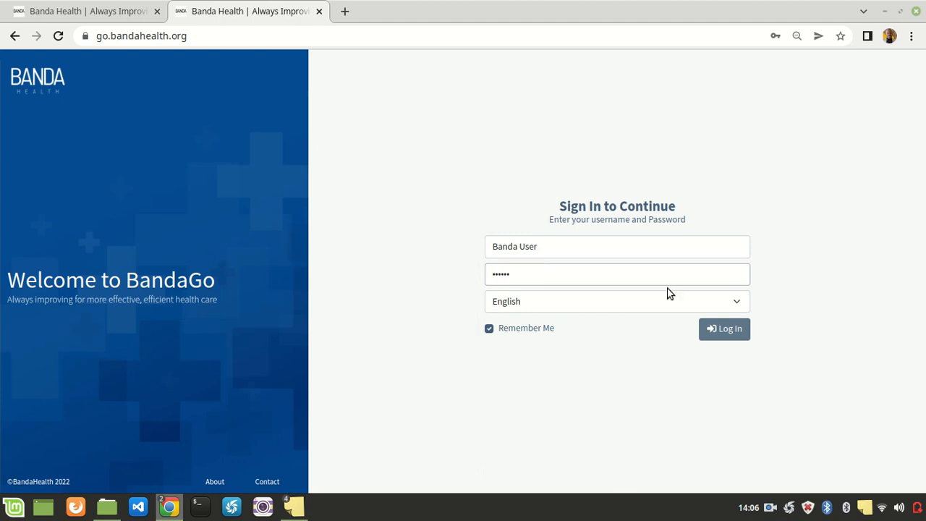
{"action": "left_click", "coordinate": [739, 330]}
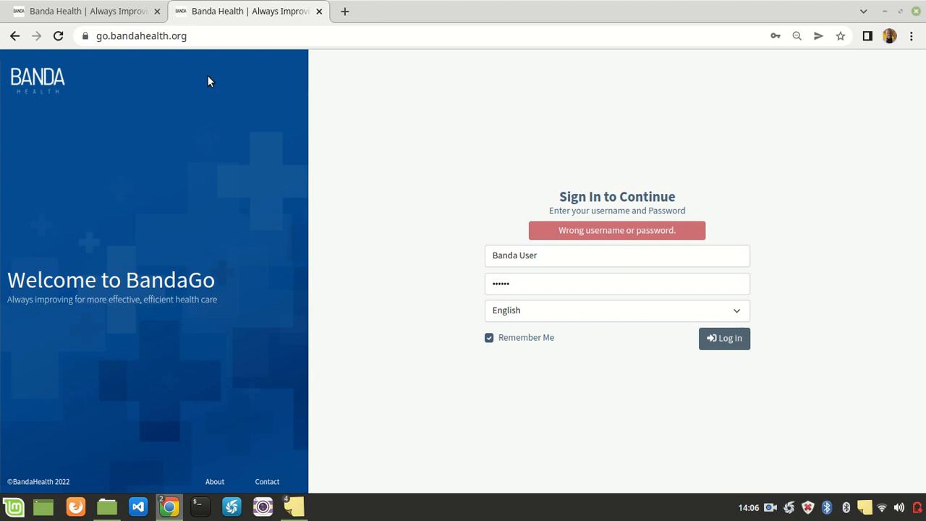
Return to the users list and examine which pages the Inventory and Accounting sections contain.
{"action": "left_click", "coordinate": [91, 12]}
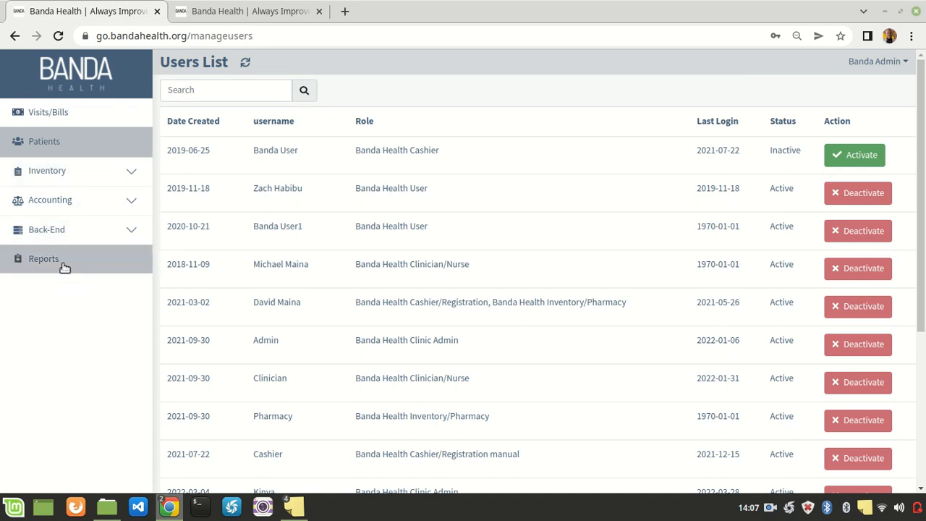
{"action": "left_click", "coordinate": [58, 181]}
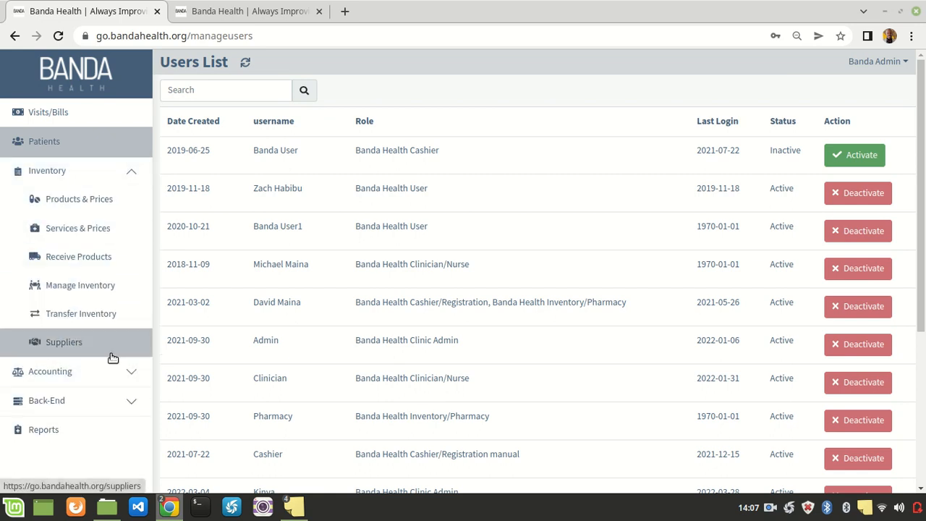
{"action": "left_click", "coordinate": [62, 181]}
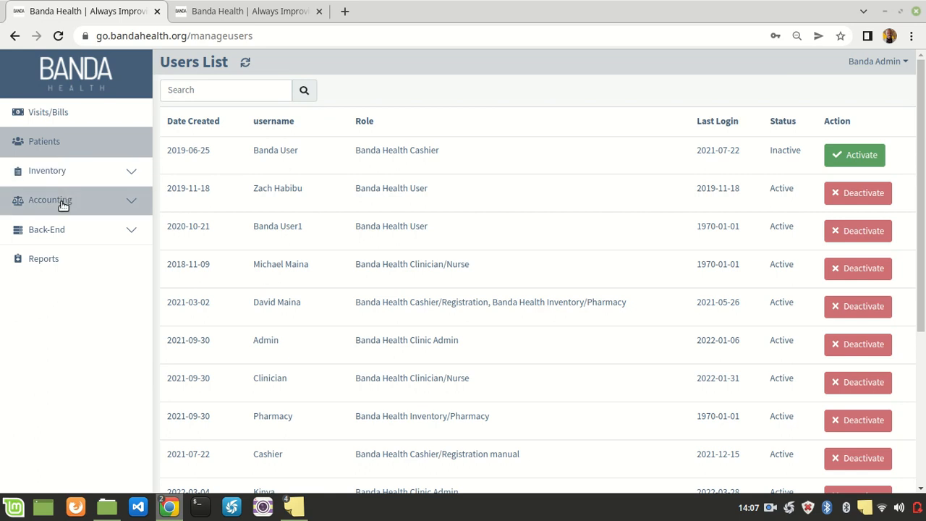
{"action": "left_click", "coordinate": [63, 204]}
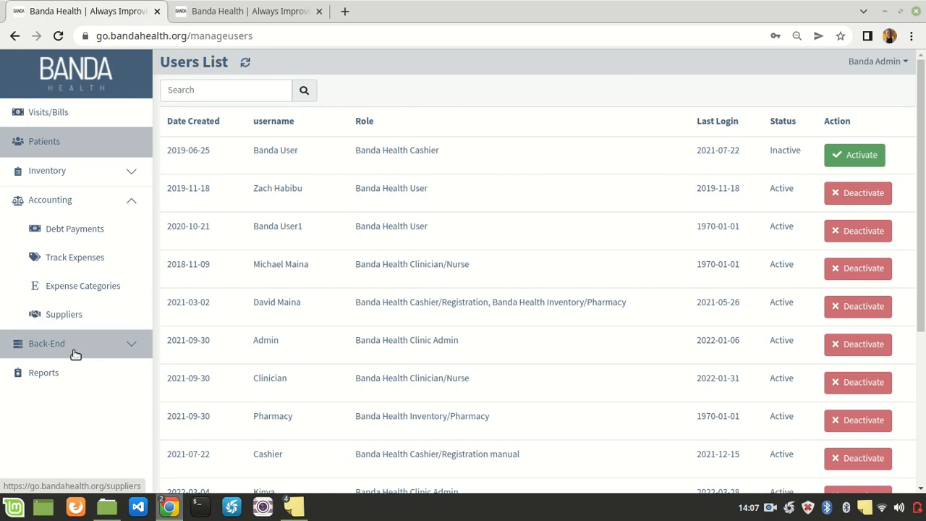
{"action": "left_click", "coordinate": [108, 199]}
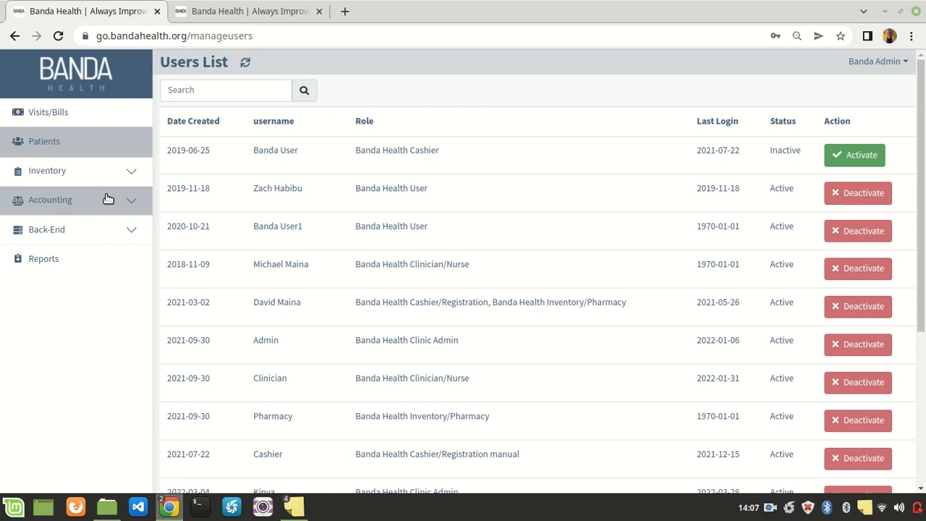
{"action": "left_click", "coordinate": [771, 508]}
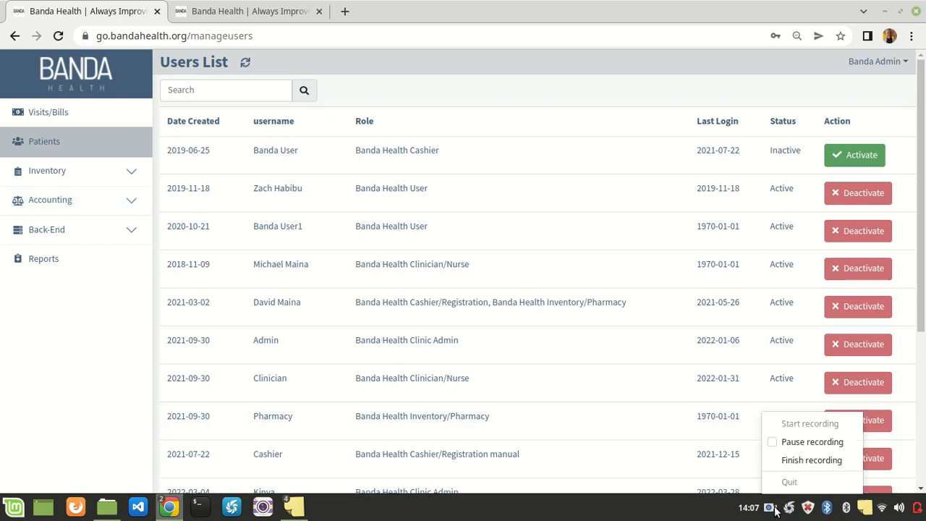